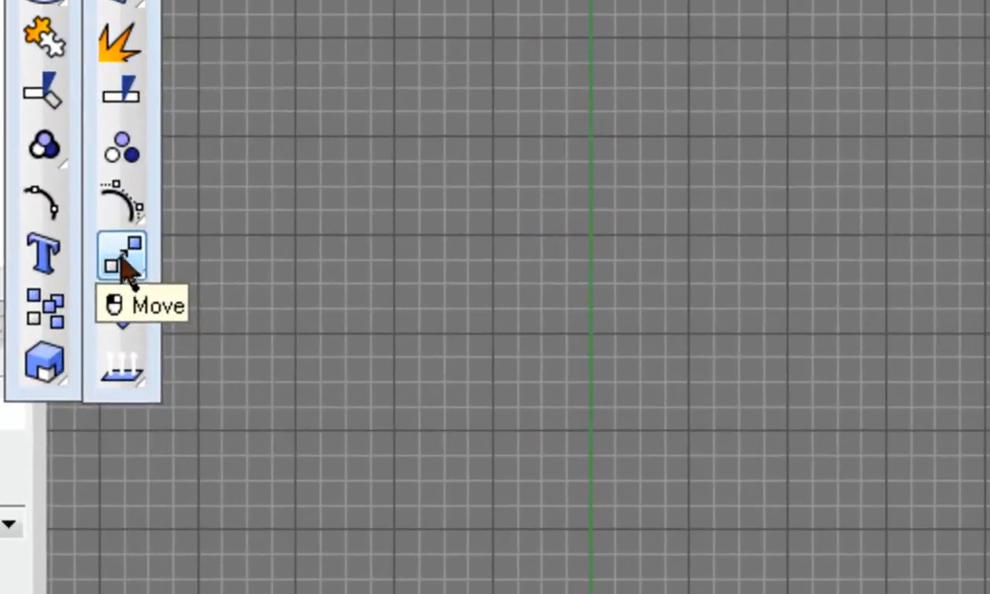
# Detach the Array tool group from the Transform tools so that it floats beside the viewport
pyautogui.click(124, 265)
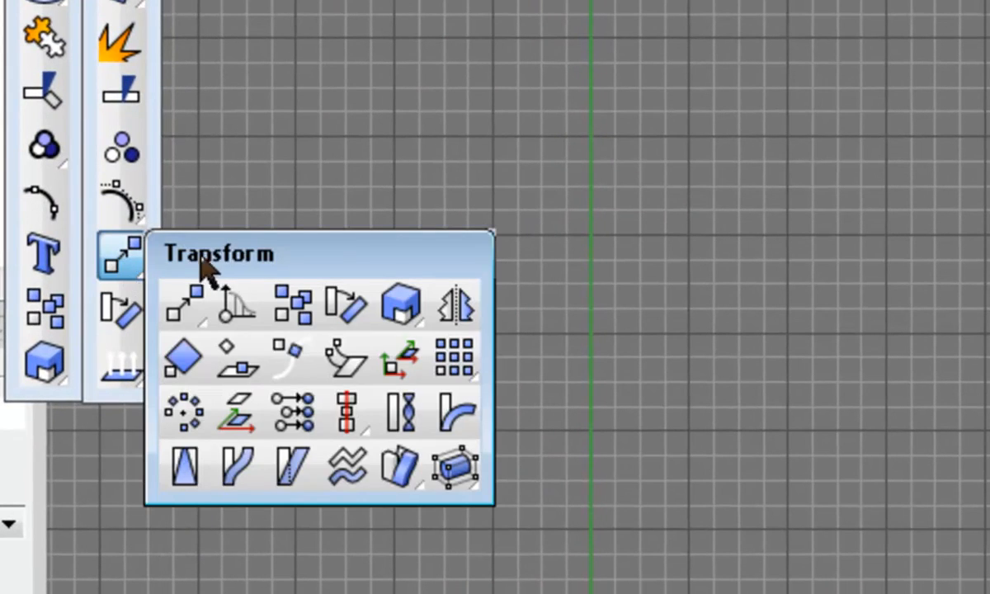
pyautogui.click(456, 371)
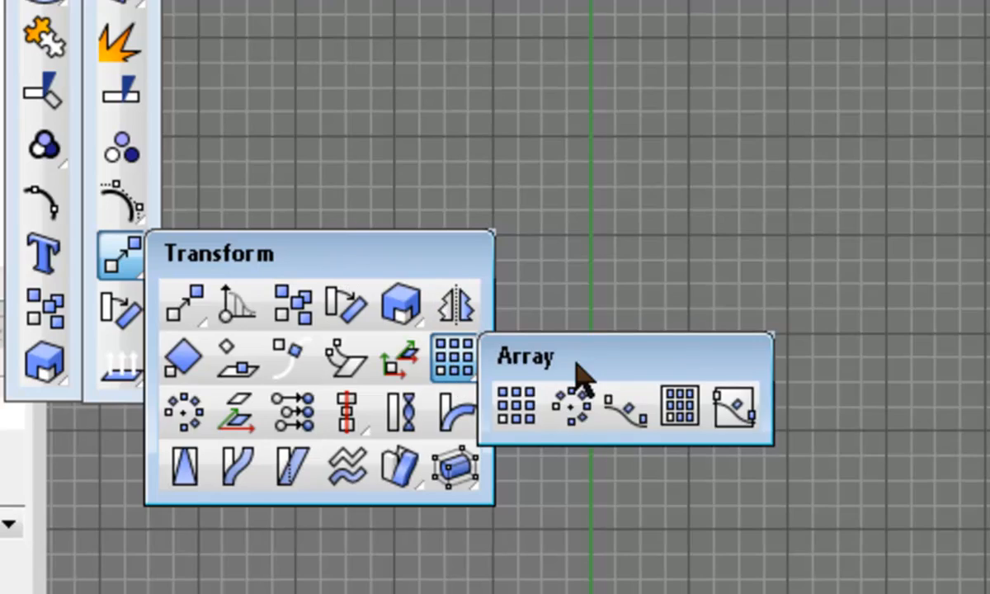
pyautogui.moveTo(650, 380); pyautogui.dragTo(504, 199)
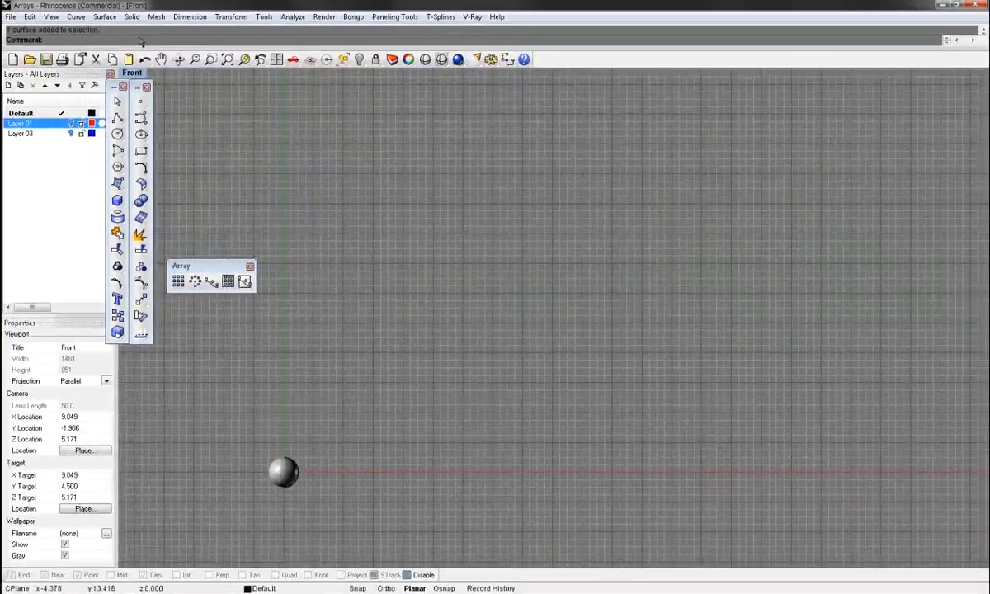
# Examine the available array commands among the command-name suggestions and the transform array variants
pyautogui.write('Array')
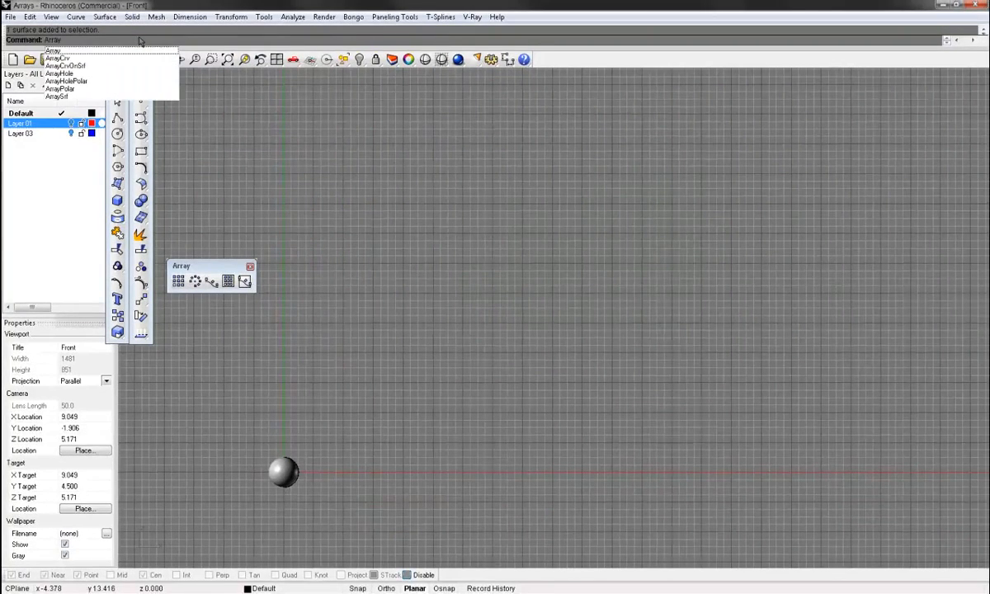
pyautogui.press('Down')
pyautogui.press('Down')
pyautogui.press('Down')
pyautogui.press('Down')
pyautogui.press('Down')
pyautogui.press('Down')
pyautogui.press('Down')
pyautogui.press('Down')
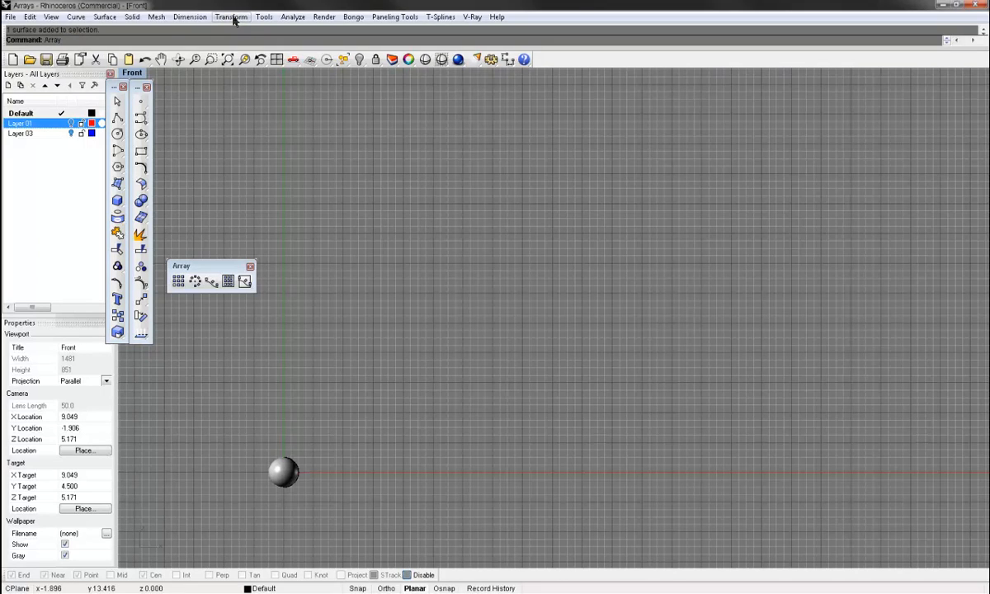
pyautogui.click(232, 18)
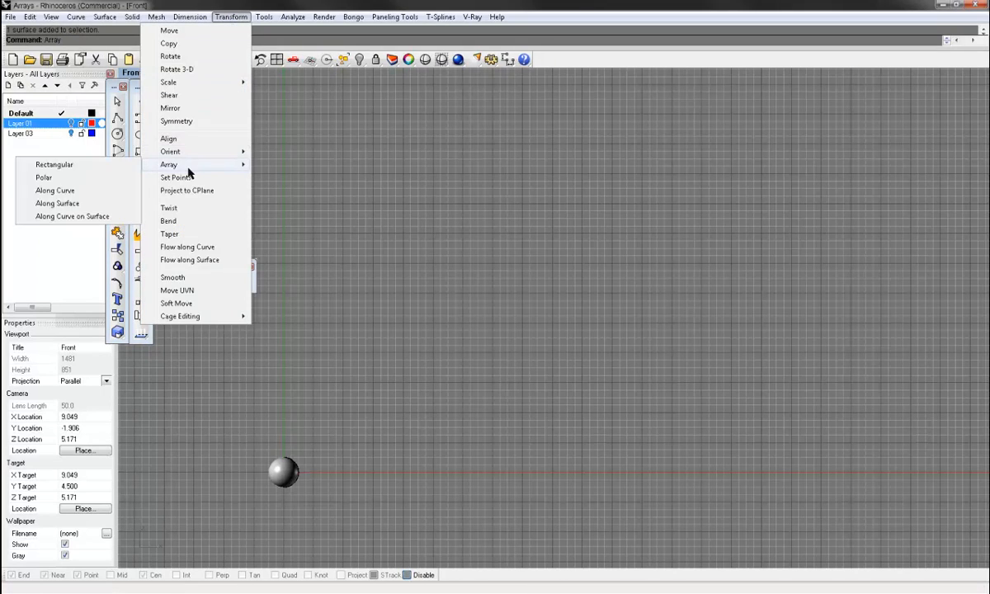
pyautogui.click(233, 408)
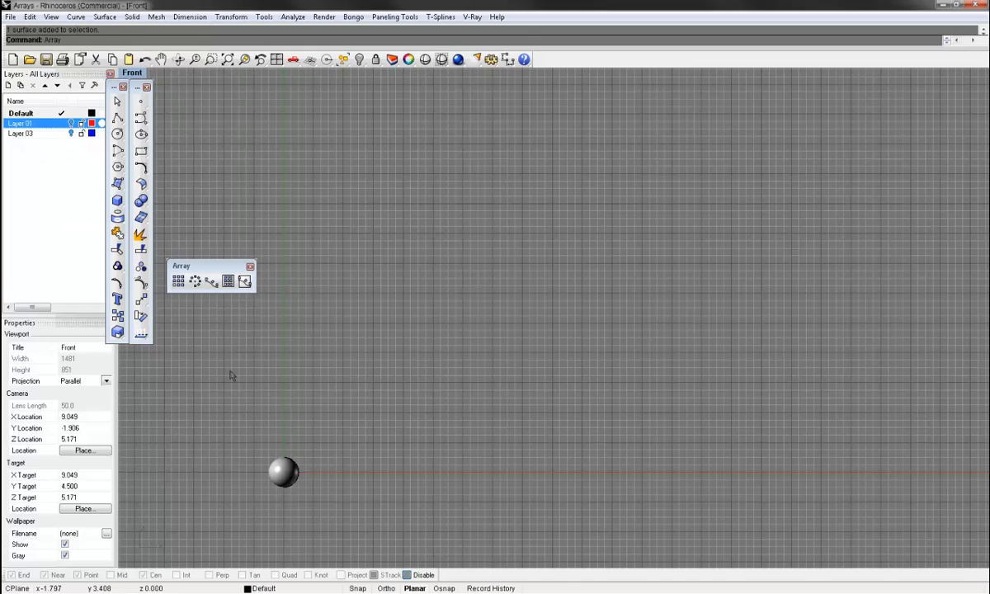
# Start a rectangular array of the sphere with 4 items in each of the X, Y and Z directions
pyautogui.press('Return')
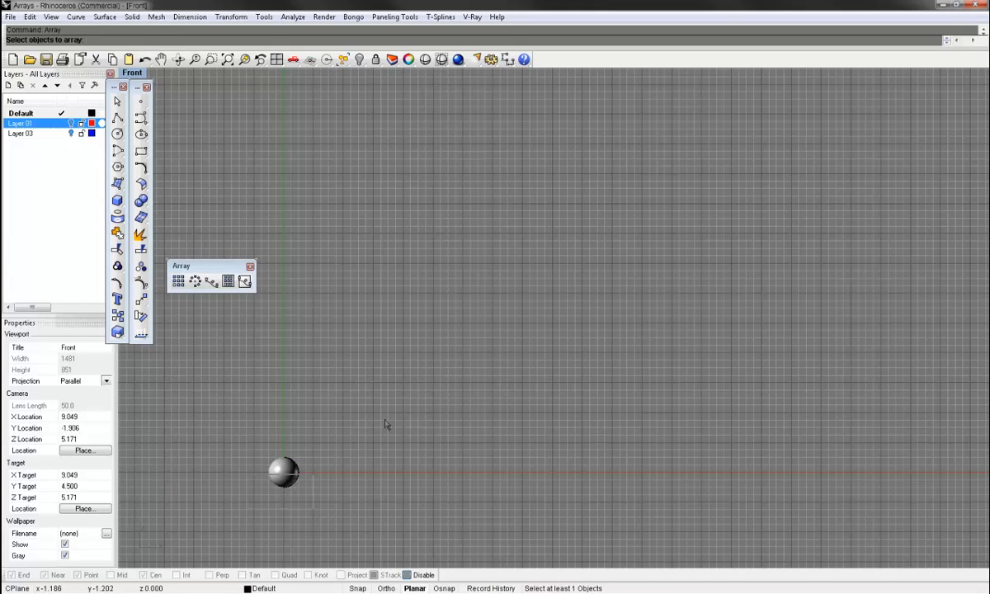
pyautogui.click(283, 470)
pyautogui.press('Return')
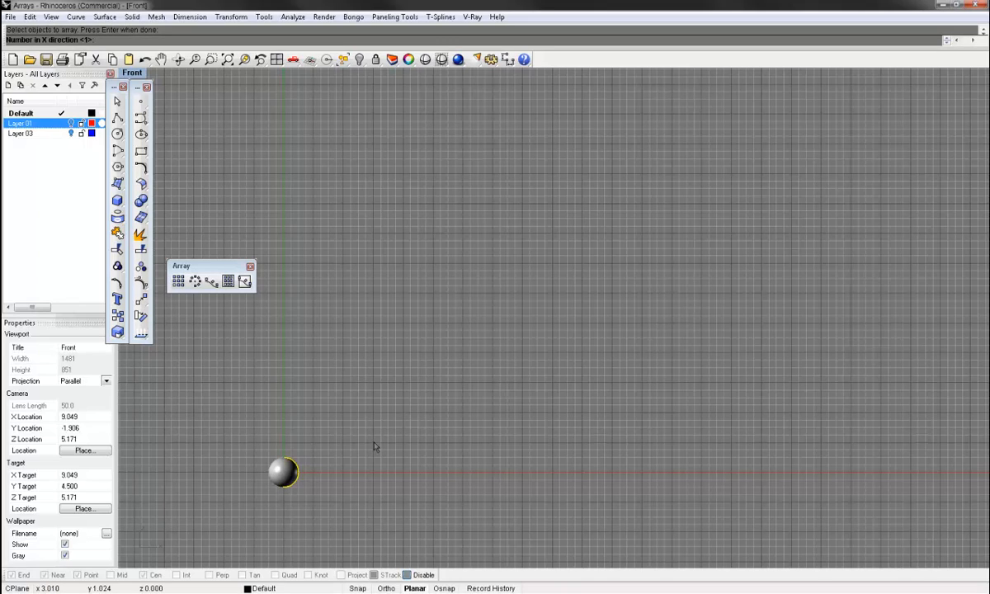
pyautogui.write('4')
pyautogui.press('Return')
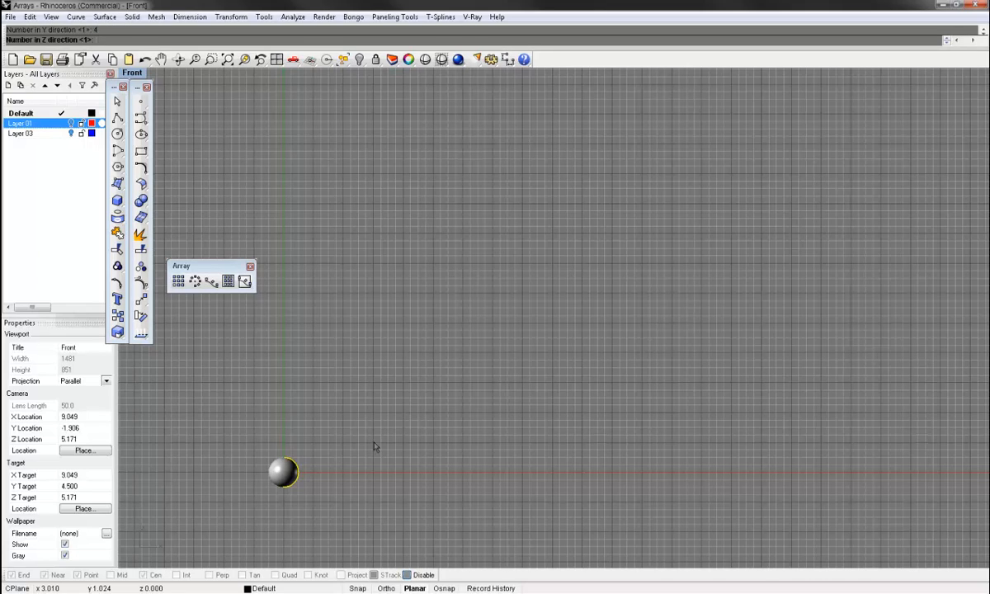
pyautogui.press('Return')
# Set the array spacing to 3 in X, Y and Z, preview it in the Perspective view and cancel the array
pyautogui.write('3')
pyautogui.press('Return')
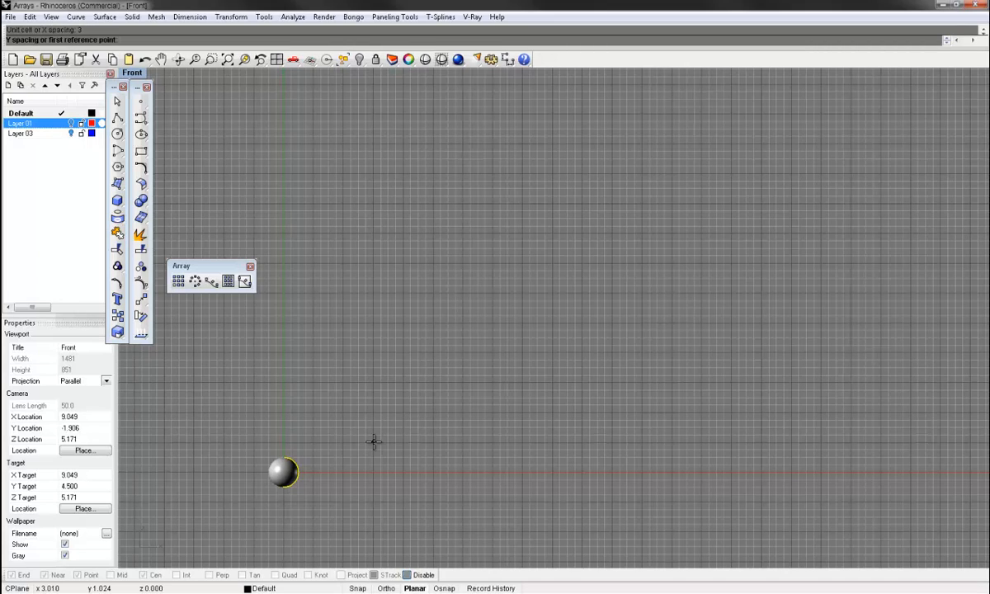
pyautogui.write('3')
pyautogui.press('Return')
pyautogui.write('3')
pyautogui.press('Return')
pyautogui.hotkey('ctrl', 'F4')
pyautogui.moveTo(378, 470)
pyautogui.mouseDown(button='right')
pyautogui.moveTo(547, 457)
pyautogui.moveTo(378, 471)
pyautogui.mouseUp(button='right')
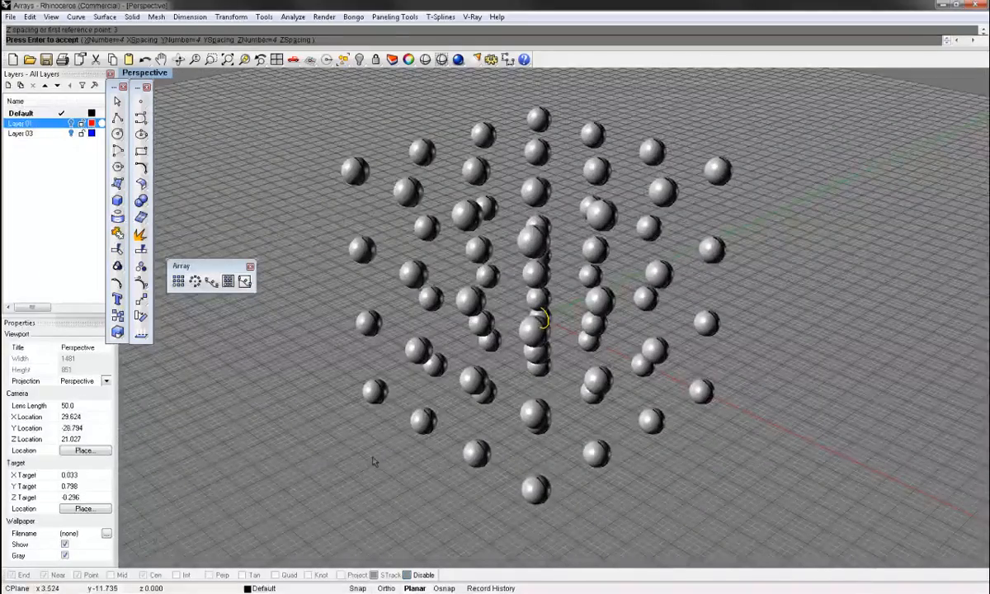
pyautogui.press('Escape')
# Array the sphere 4 × 4 × 4 in the Front view using a drawn unit cell with height 4, and undo it
pyautogui.hotkey('ctrl', 'F2')
pyautogui.moveTo(488, 285); pyautogui.dragTo(512, 305, button='right')
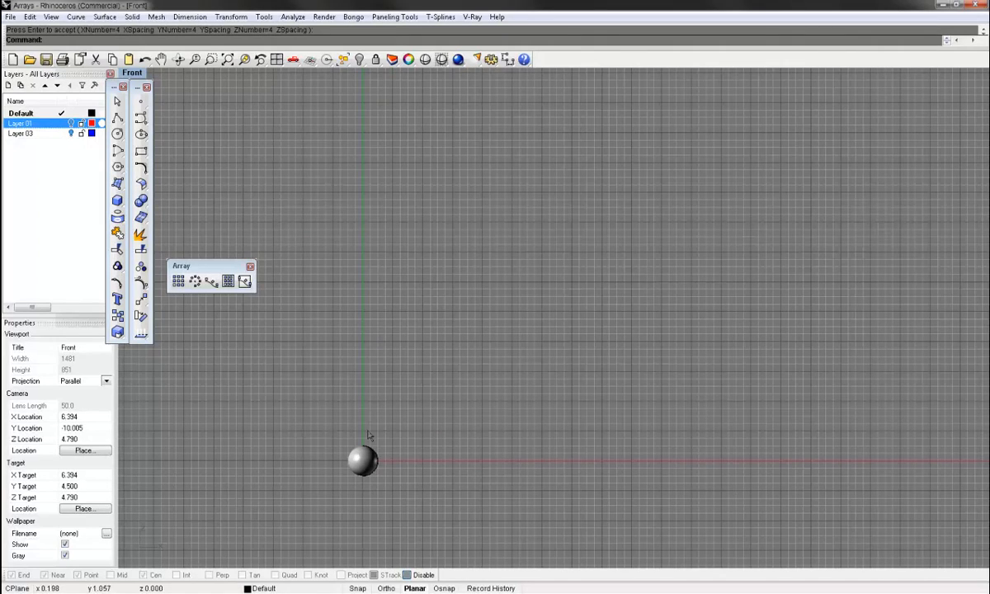
pyautogui.click(365, 453)
pyautogui.write('Ar')
pyautogui.press('Return')
pyautogui.press('Return')
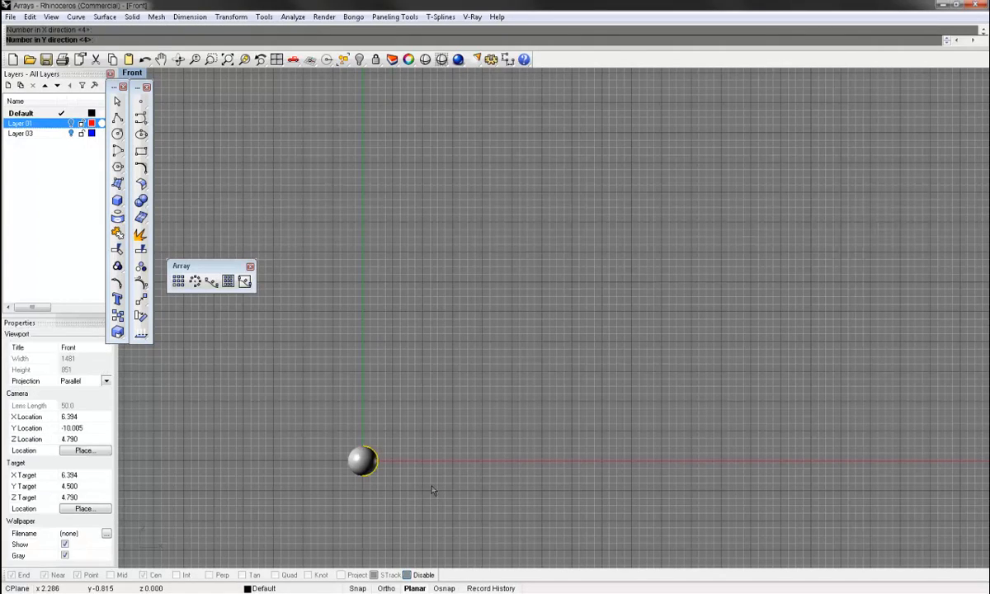
pyautogui.press('Return')
pyautogui.click(347, 475)
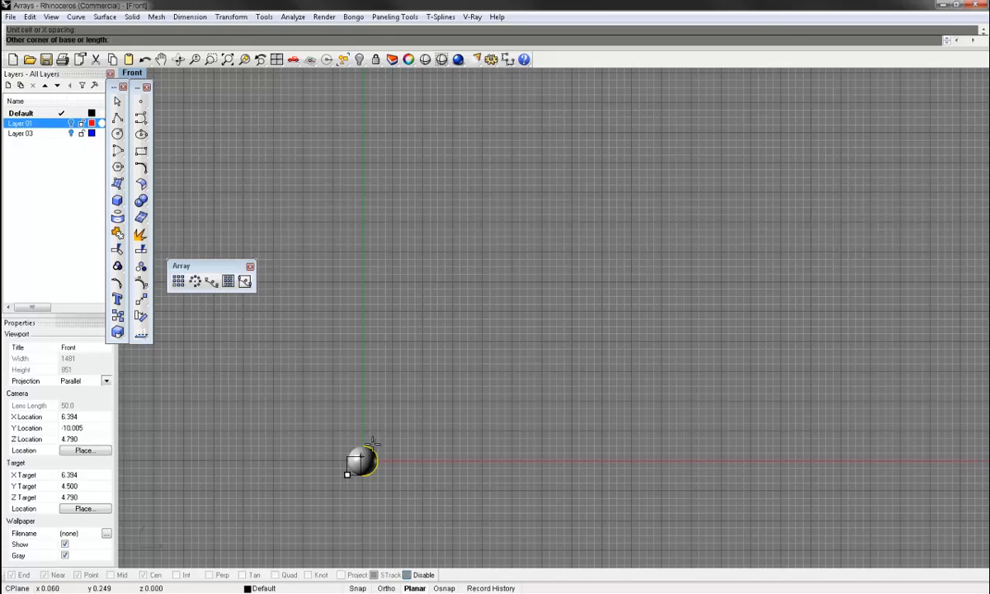
pyautogui.click(456, 380)
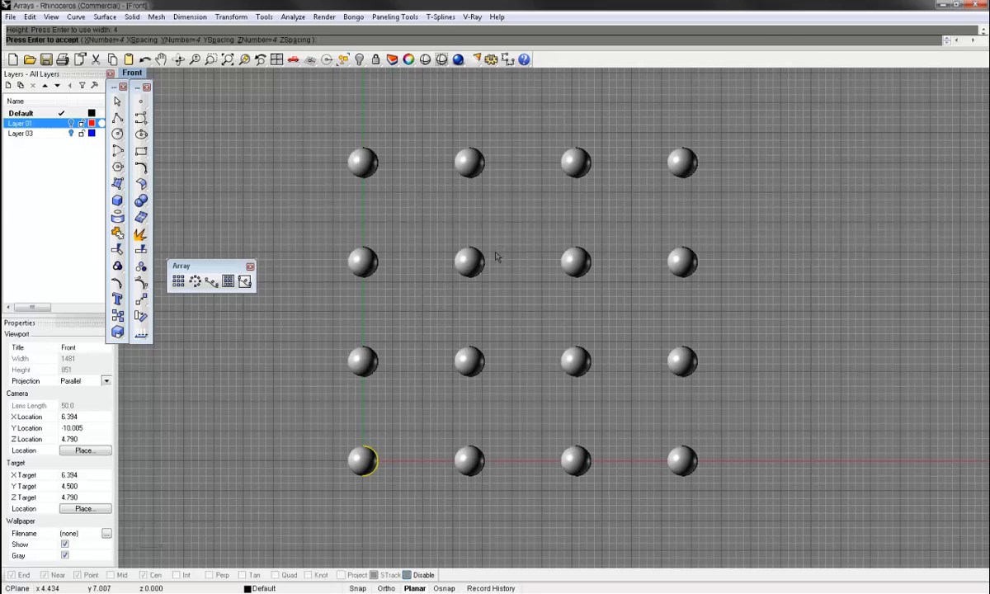
pyautogui.hotkey('ctrl', 'z')
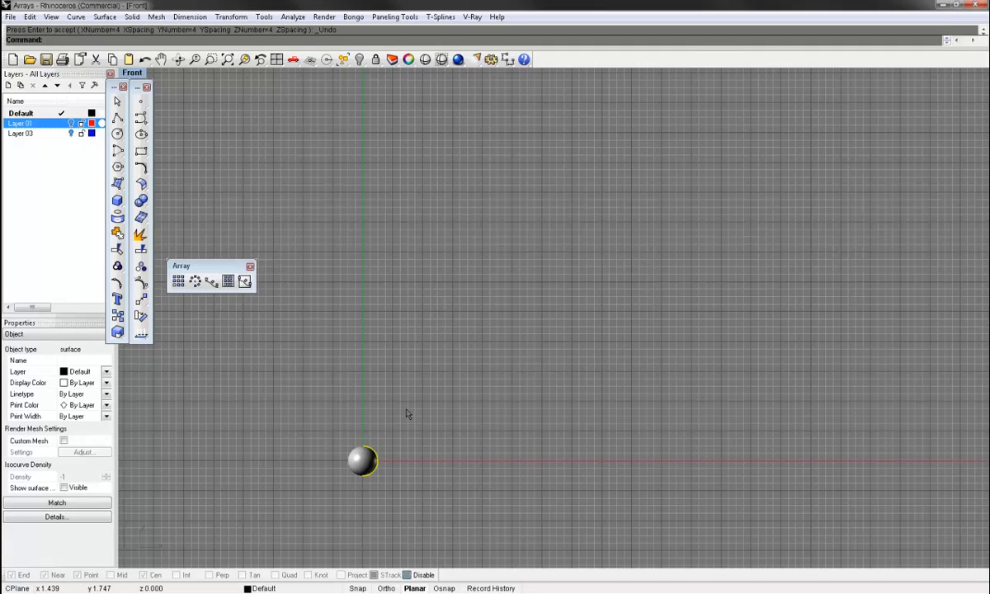
# Array the sphere 4 × 4 × 4 with spacing 2 in X, 1 in Y and 4 in Z, and inspect it in the Perspective view
pyautogui.rightClick(384, 418)
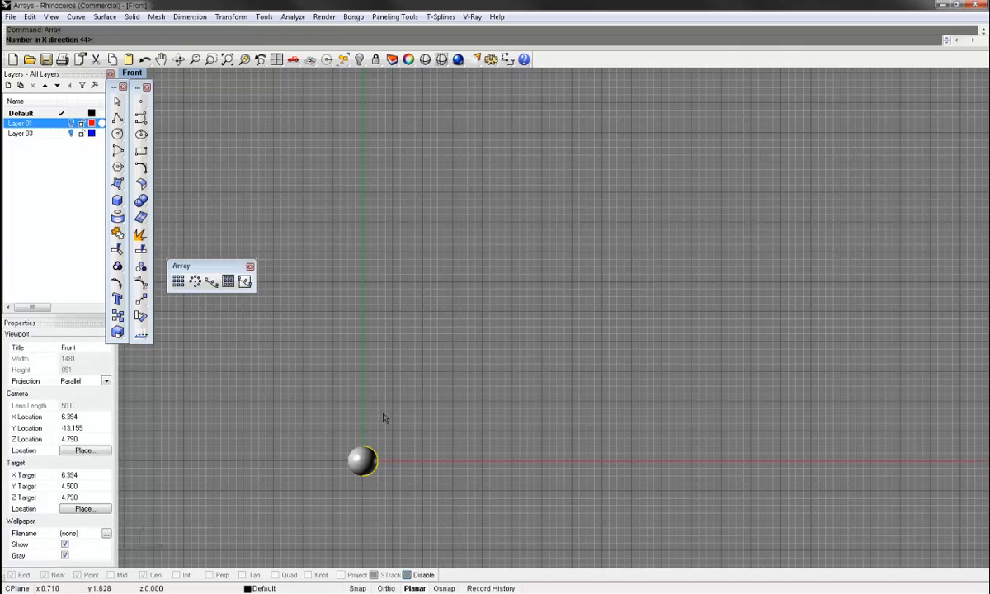
pyautogui.rightClick(388, 410)
pyautogui.rightClick(388, 409)
pyautogui.rightClick(389, 408)
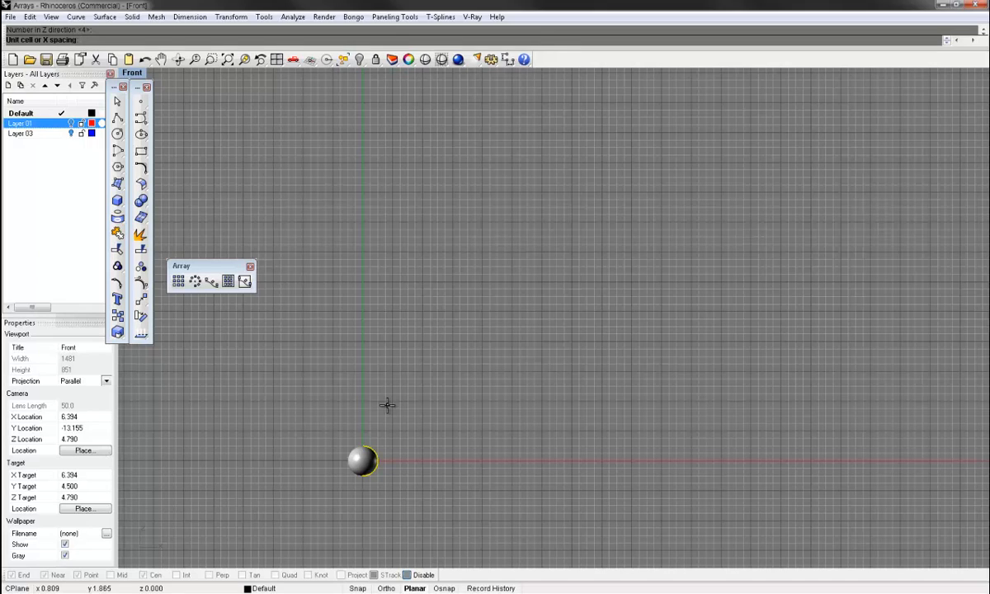
pyautogui.write('2')
pyautogui.press('Return')
pyautogui.press('Return')
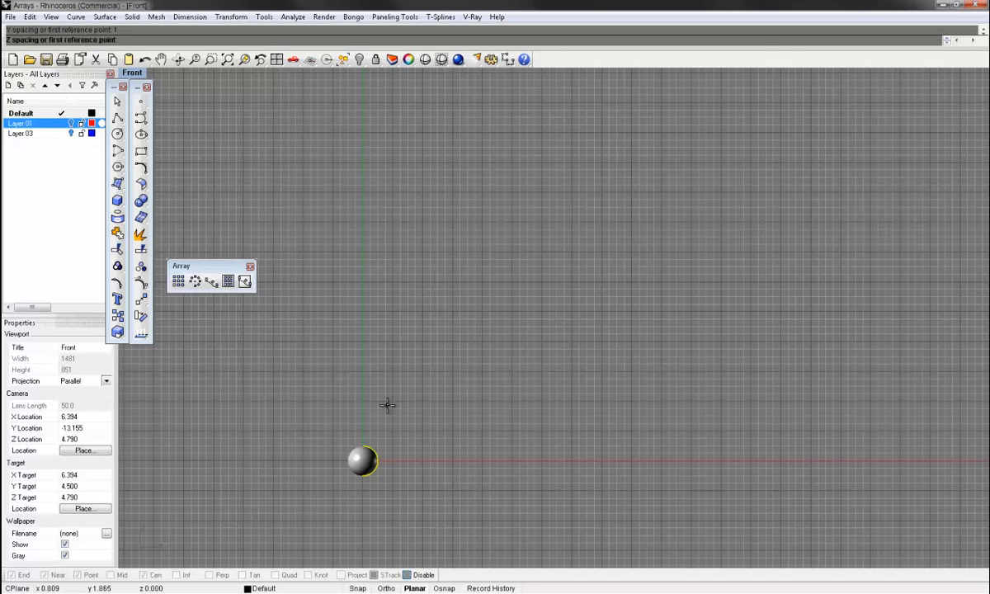
pyautogui.write('4')
pyautogui.press('Return')
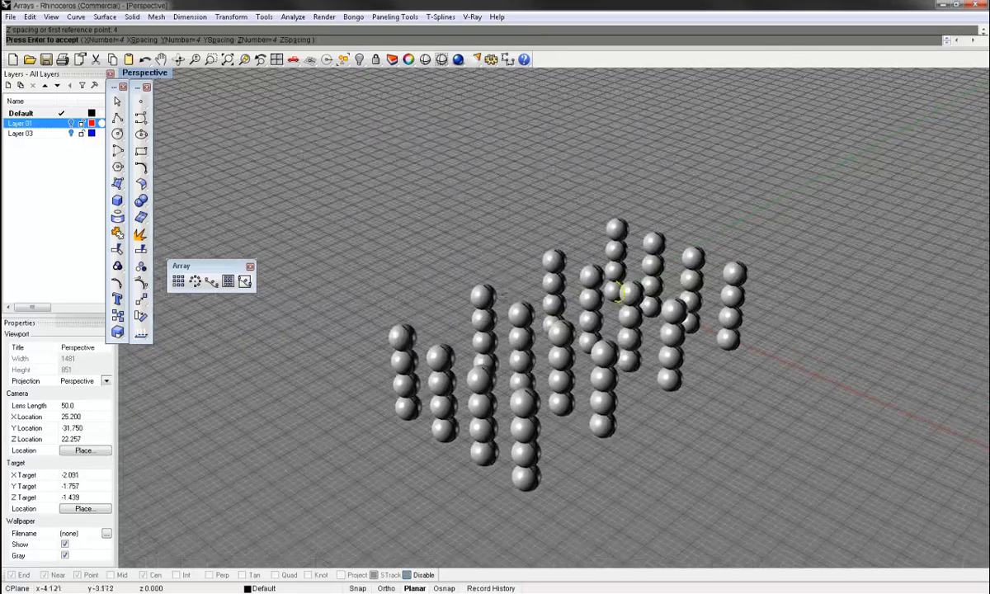
pyautogui.scroll(3, 542, 299)
pyautogui.scroll(1, 542, 298)
pyautogui.moveTo(542, 299)
pyautogui.mouseDown(button='right')
pyautogui.moveTo(499, 278)
pyautogui.moveTo(533, 277)
pyautogui.moveTo(538, 314)
pyautogui.mouseUp(button='right')
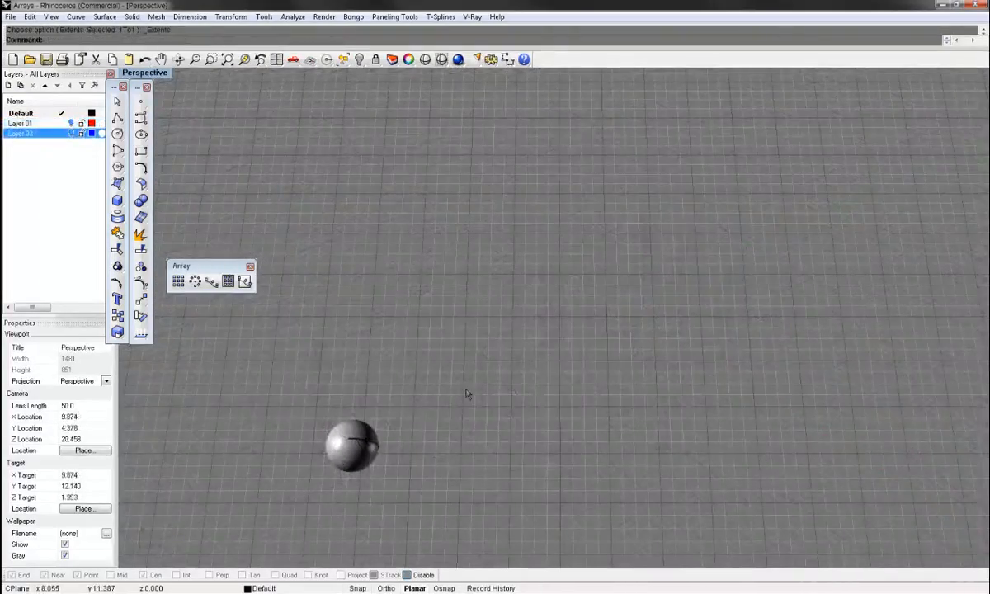
# Draw a large circle whose edge passes through the centre of the sphere
pyautogui.click(375, 462)
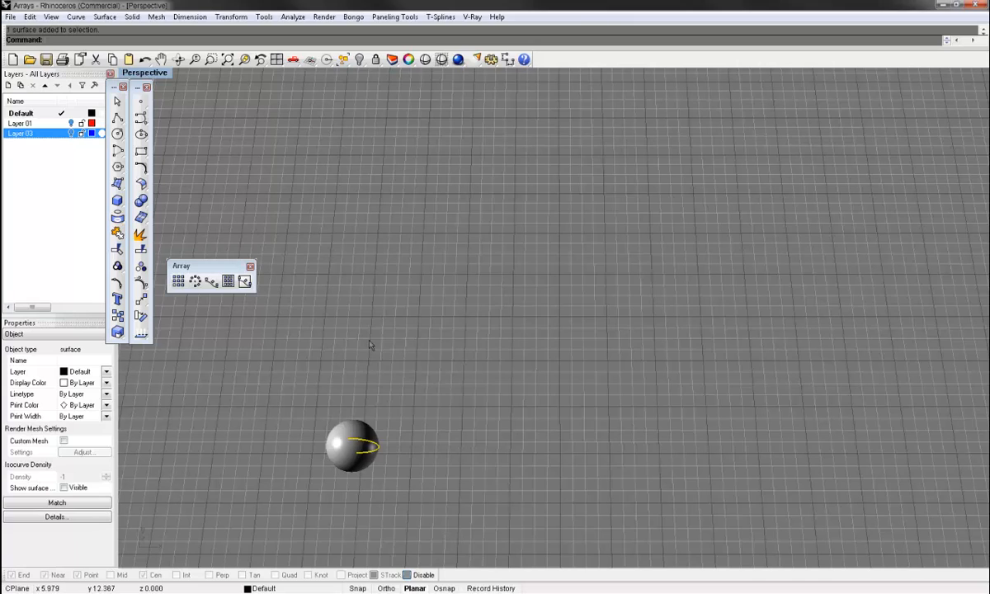
pyautogui.click(118, 135)
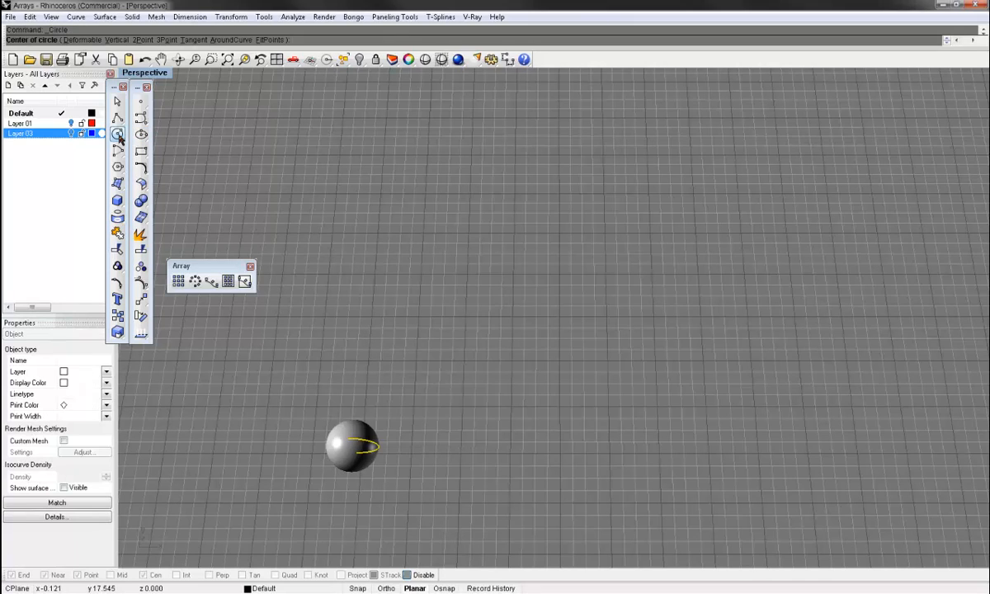
pyautogui.click(559, 232)
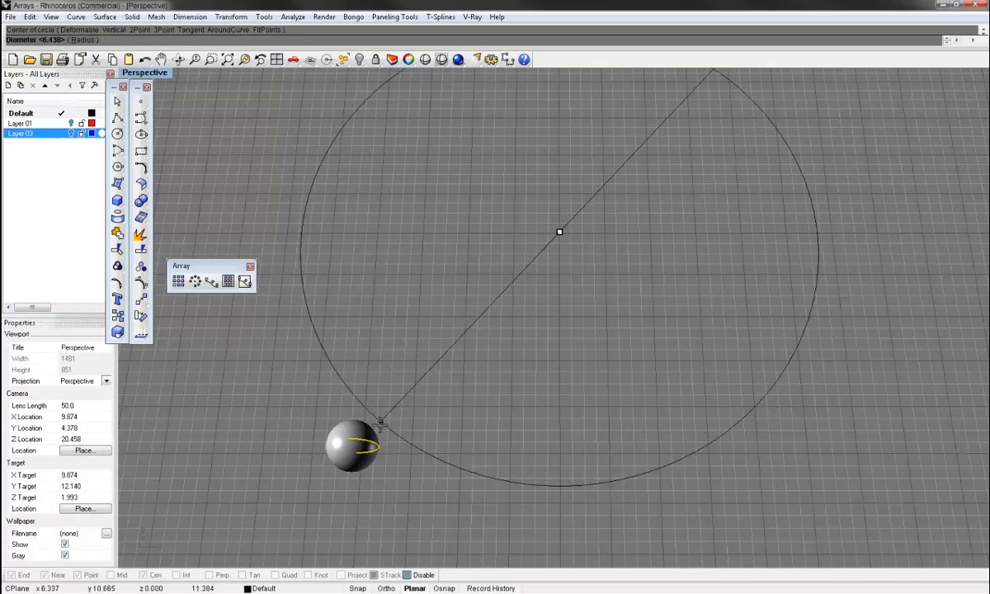
pyautogui.click(353, 445)
pyautogui.scroll(-5, 527, 353)
pyautogui.keyDown('shift'); pyautogui.moveTo(557, 312); pyautogui.dragTo(514, 368, button='right'); pyautogui.keyUp('shift')
pyautogui.click(514, 368)
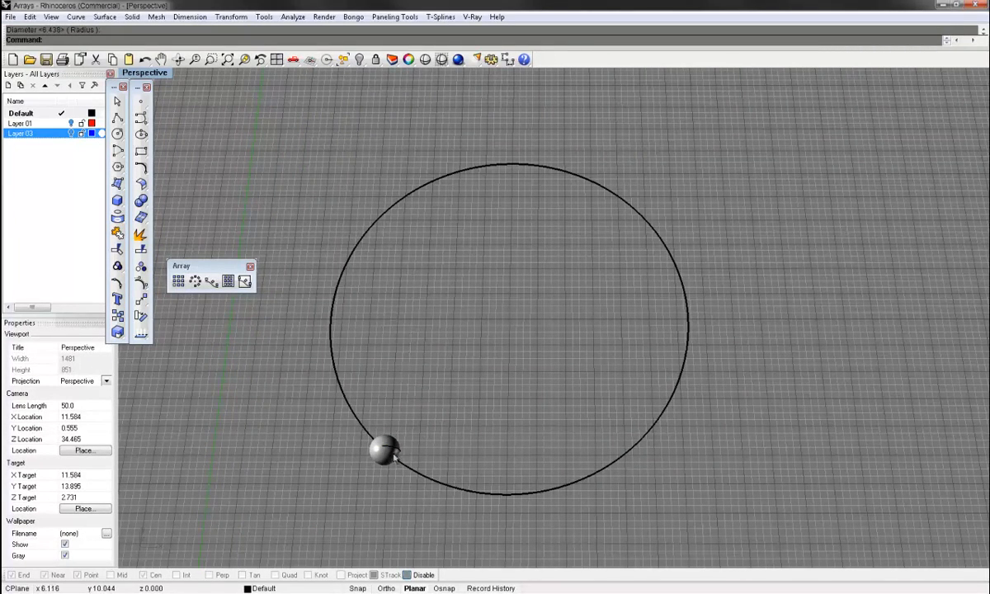
# Polar array the sphere around the circle's centre with 25 items filling 180 degrees, and undo it
pyautogui.click(389, 454)
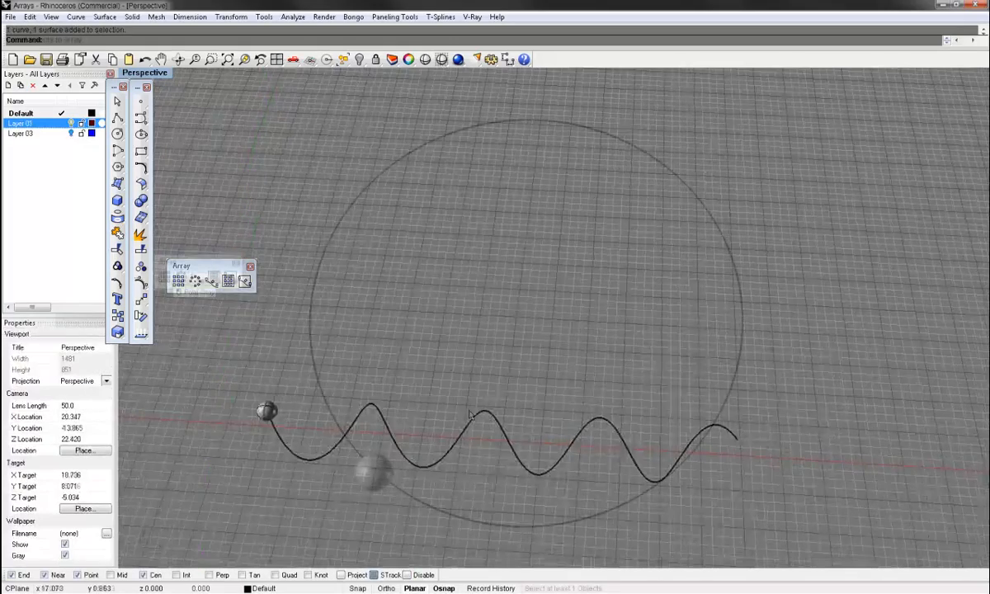
pyautogui.click(181, 277)
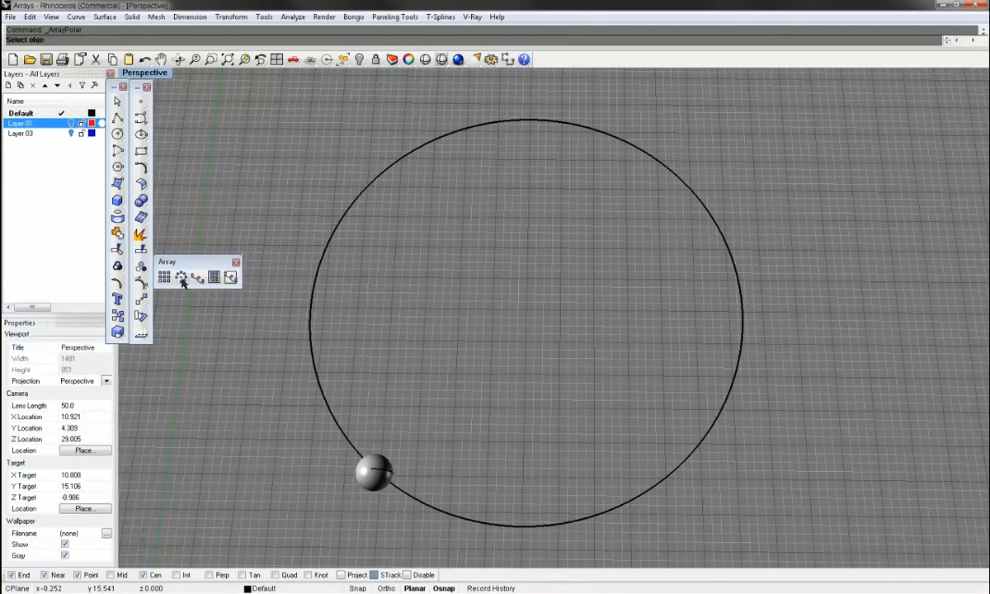
pyautogui.click(360, 472)
pyautogui.press('Return')
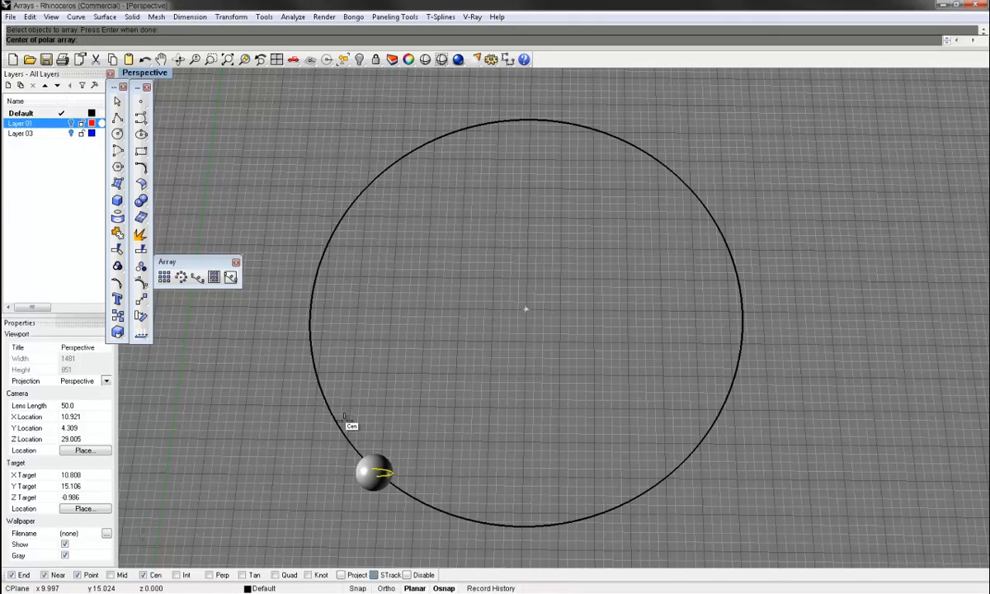
pyautogui.click(344, 417)
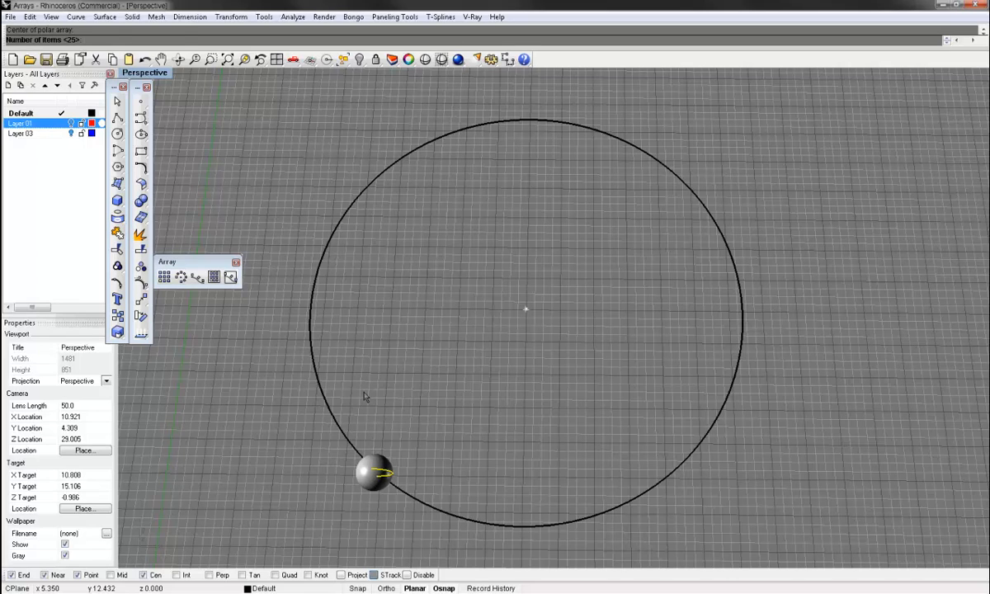
pyautogui.press('Return')
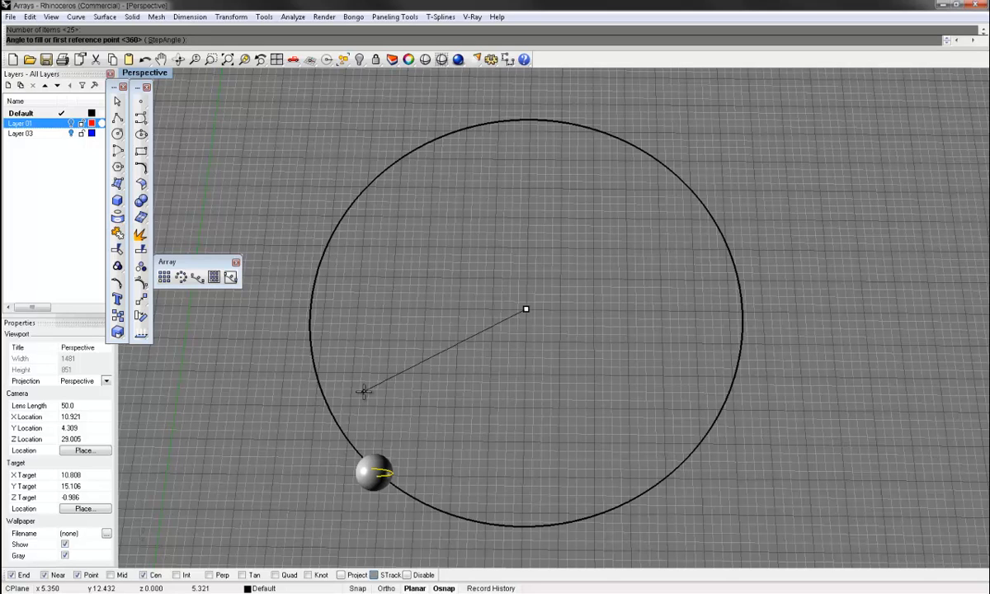
pyautogui.write('180')
pyautogui.press('Return')
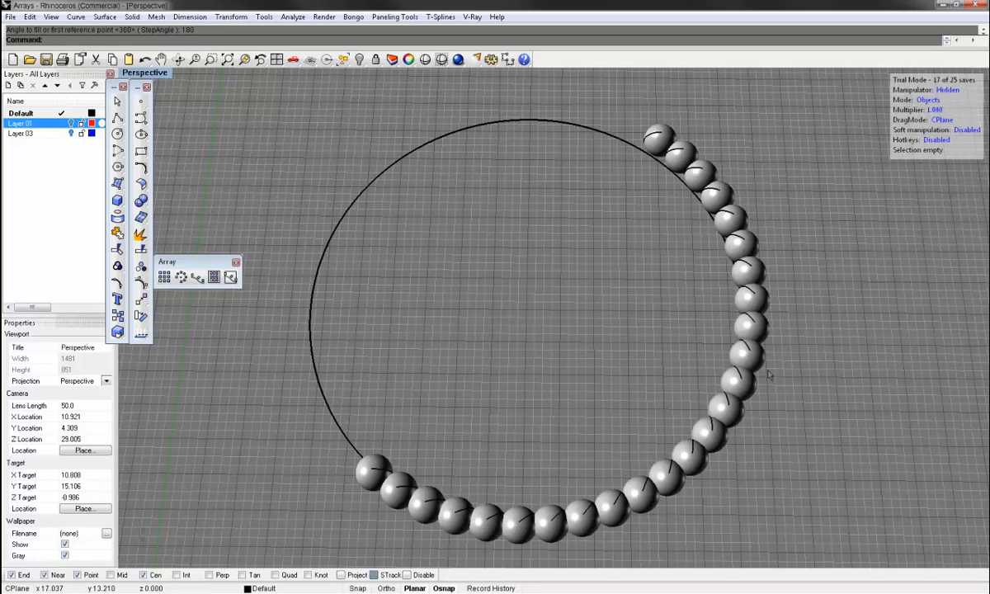
pyautogui.moveTo(743, 416); pyautogui.dragTo(747, 392, button='right')
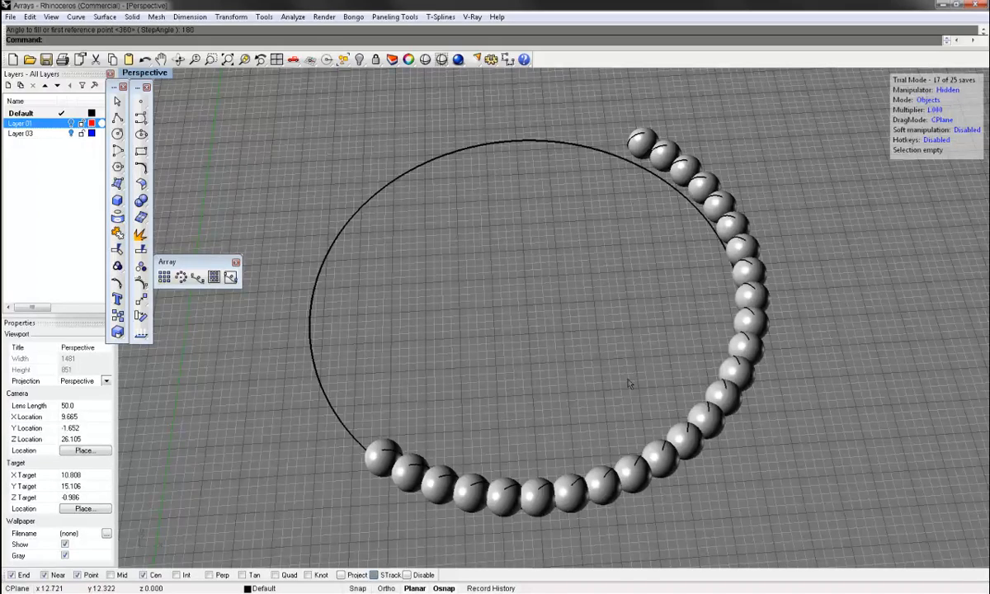
pyautogui.press('Escape')
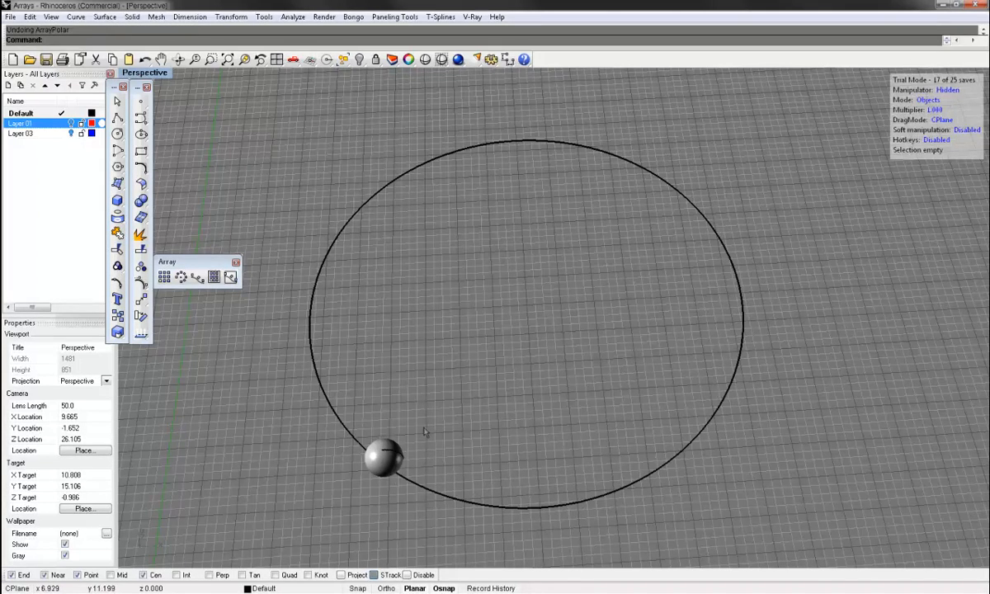
# Polar array the sphere around the circle's centre with 25 items filling 360 degrees, and inspect the resulting ring
pyautogui.press('Return')
pyautogui.click(389, 459)
pyautogui.press('Return')
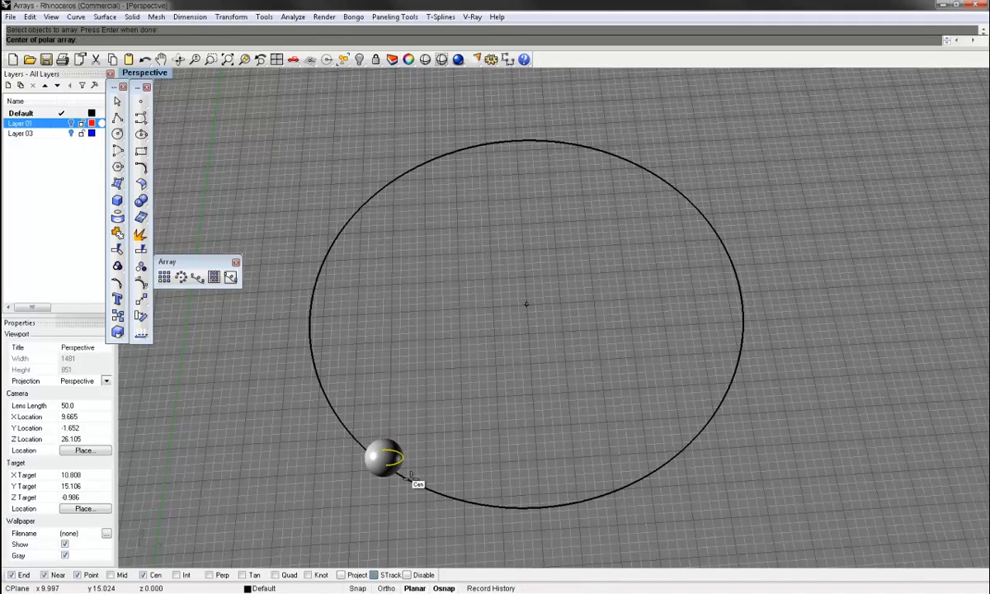
pyautogui.click(415, 478)
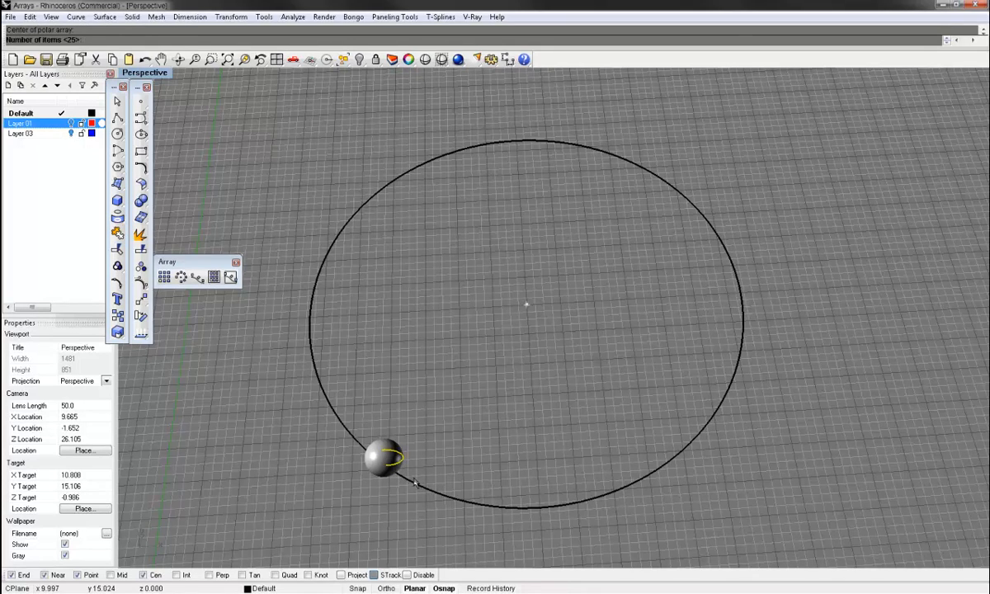
pyautogui.press('Return')
pyautogui.write('3')
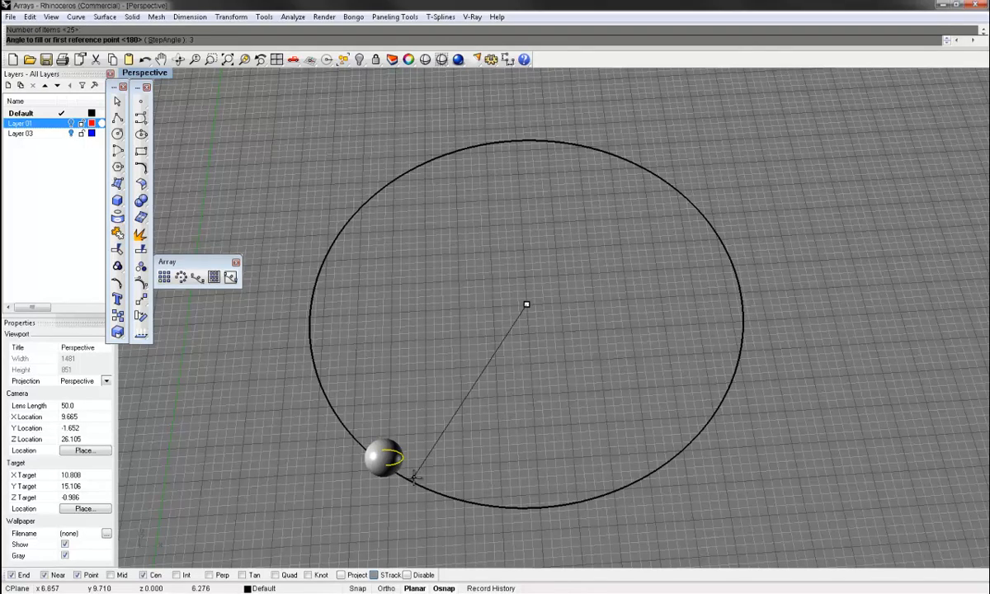
pyautogui.write('60')
pyautogui.press('Return')
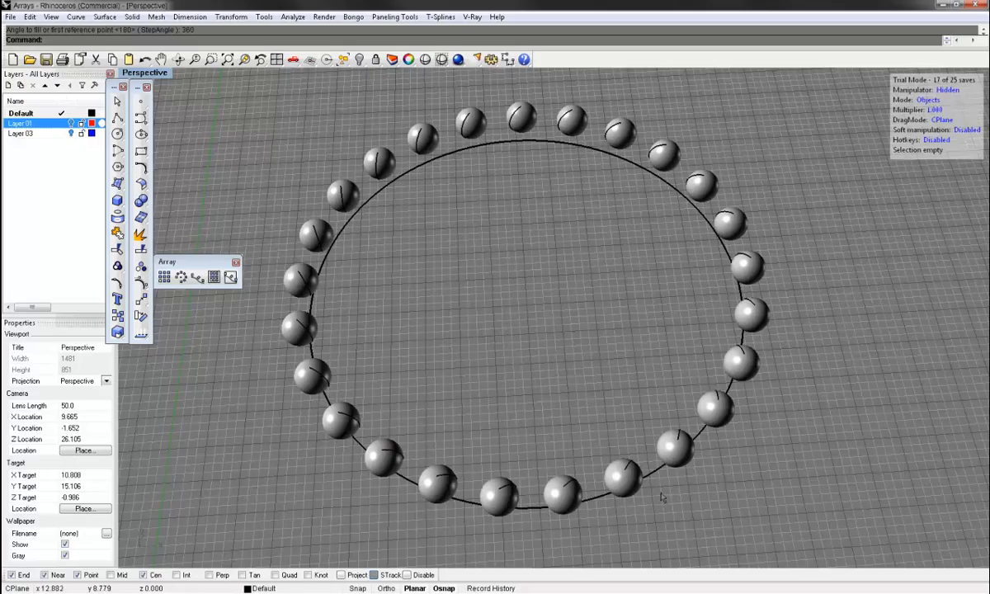
pyautogui.moveTo(593, 272); pyautogui.dragTo(499, 362, button='right')
pyautogui.moveTo(509, 408); pyautogui.dragTo(533, 475, button='right')
pyautogui.click(528, 512)
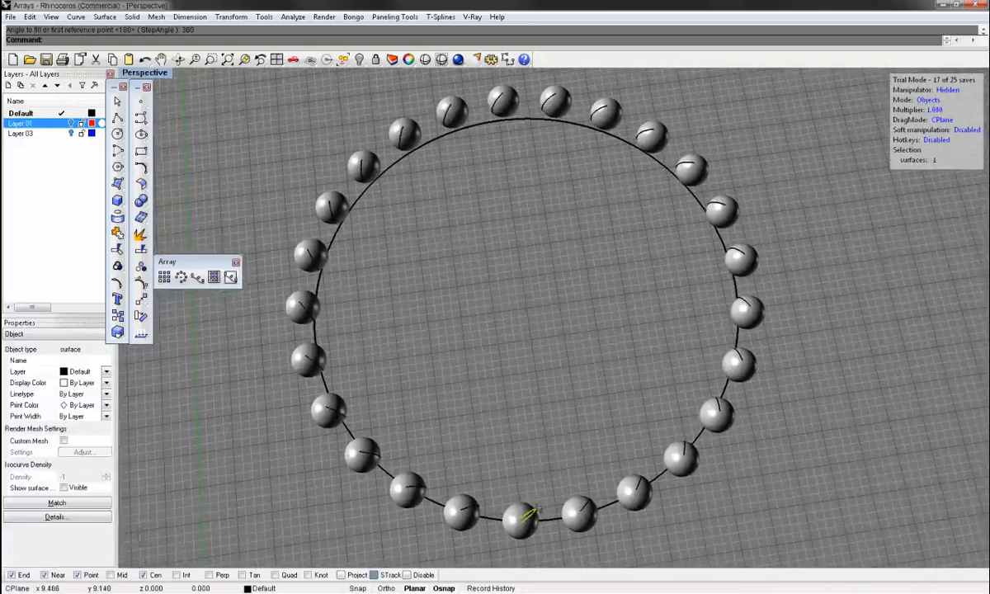
pyautogui.moveTo(533, 513); pyautogui.dragTo(346, 235, button='right')
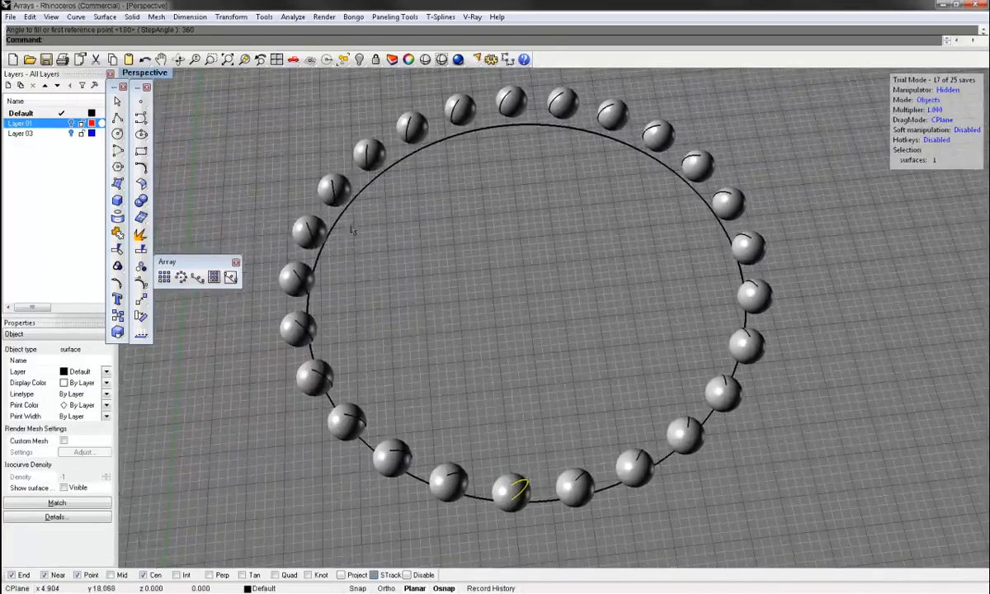
pyautogui.moveTo(617, 137); pyautogui.dragTo(600, 257, button='right')
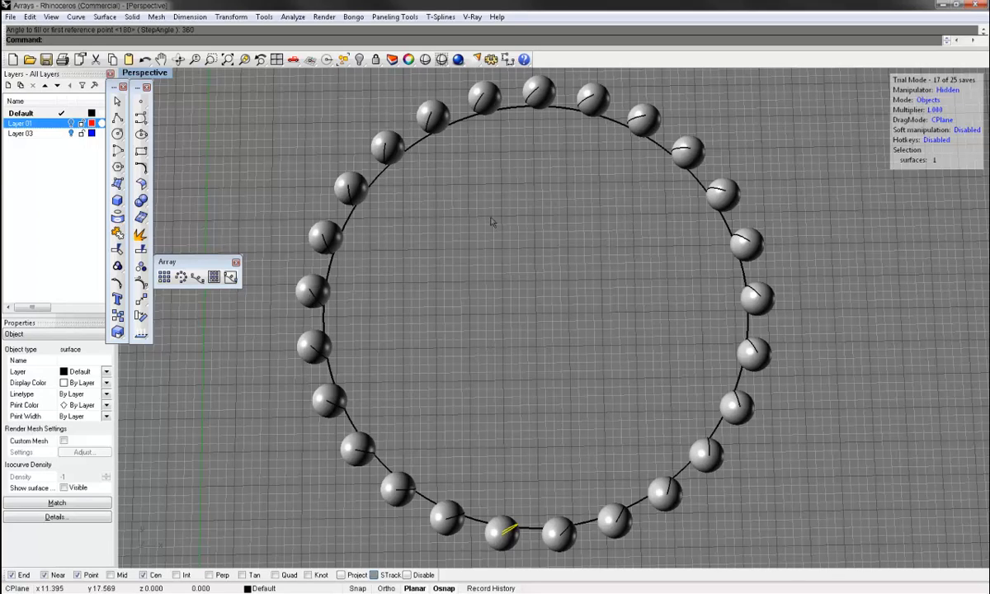
# Create a thin, elongated box inside the circle and move it onto the circle's edge between the two nearest spheres
pyautogui.click(117, 203)
pyautogui.click(521, 496)
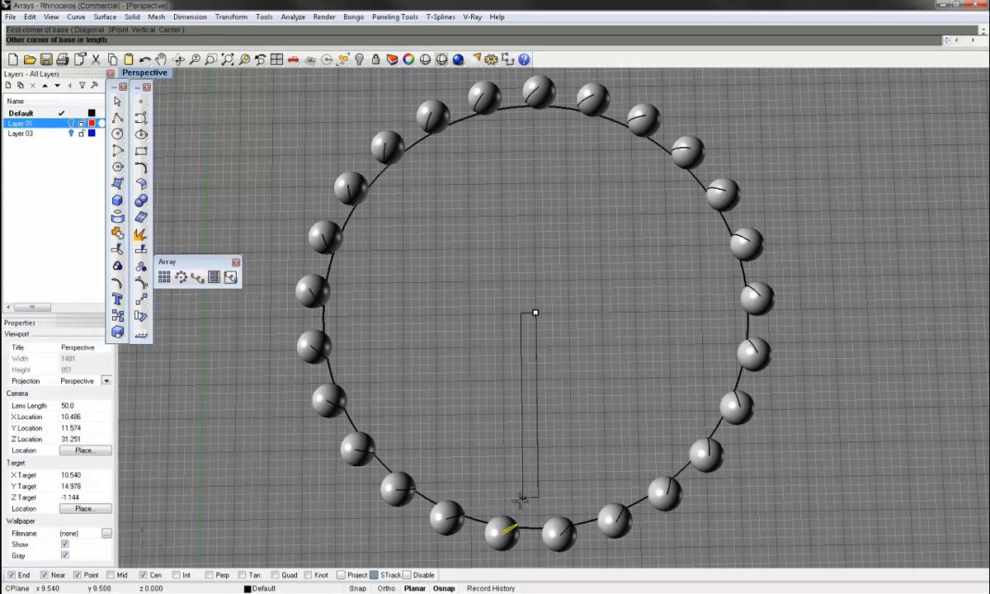
pyautogui.click(529, 394)
pyautogui.click(527, 388)
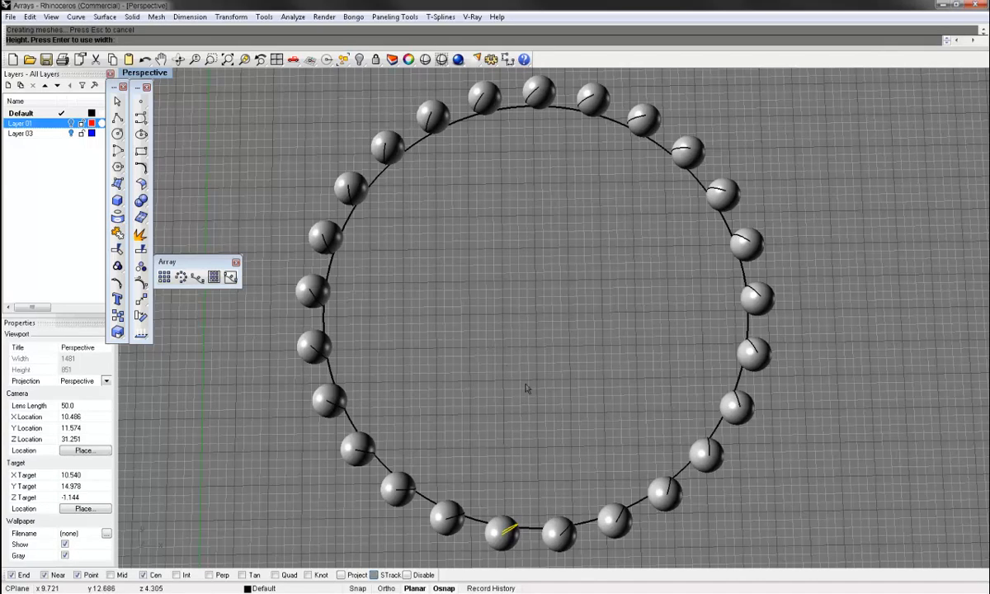
pyautogui.moveTo(533, 343); pyautogui.dragTo(532, 505)
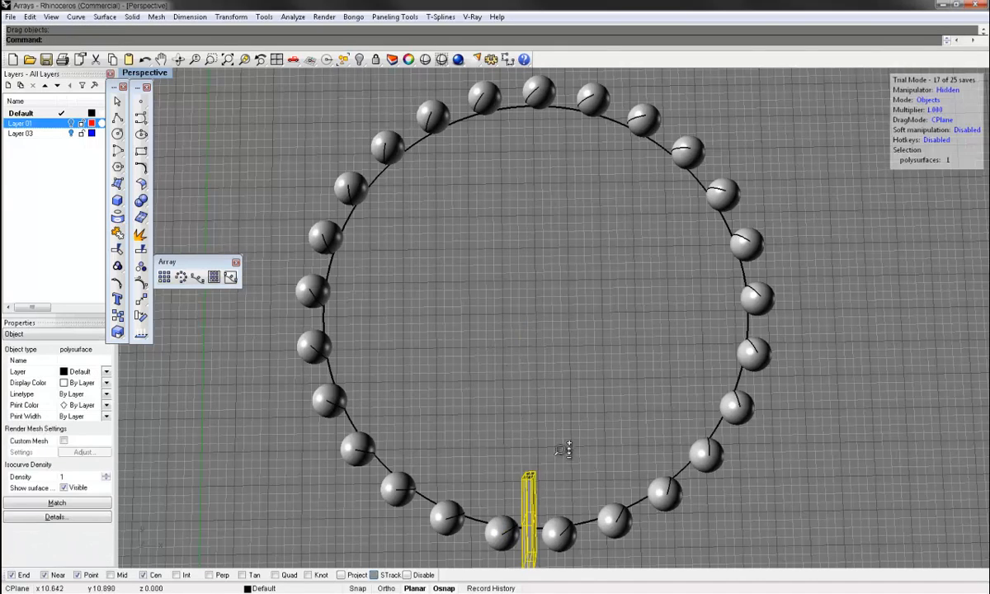
# Rotate the thin box so it crosses the circle's edge diagonally between the two spheres
pyautogui.scroll(-2, 566, 450)
pyautogui.write('rotate')
pyautogui.press('Return')
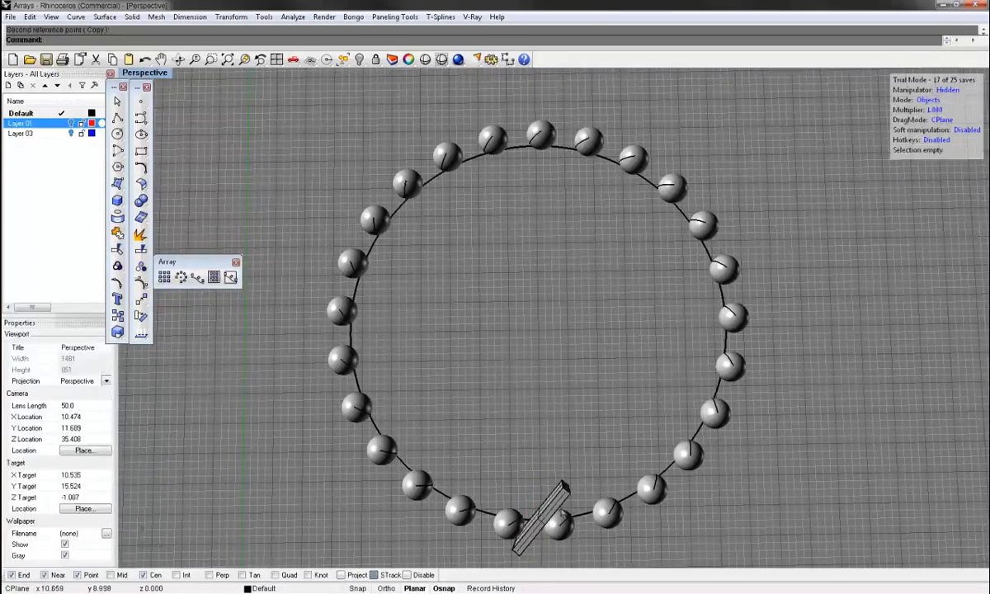
# Polar array the diagonal box around the circle's centre with 25 items filling 360 degrees, and undo it
pyautogui.click(559, 496)
pyautogui.click(182, 278)
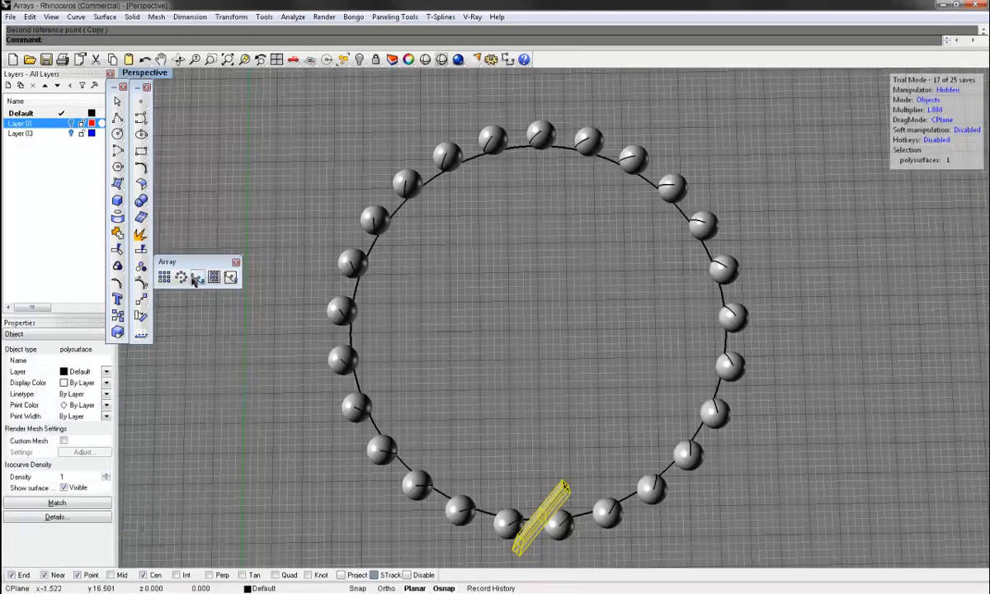
pyautogui.click(628, 493)
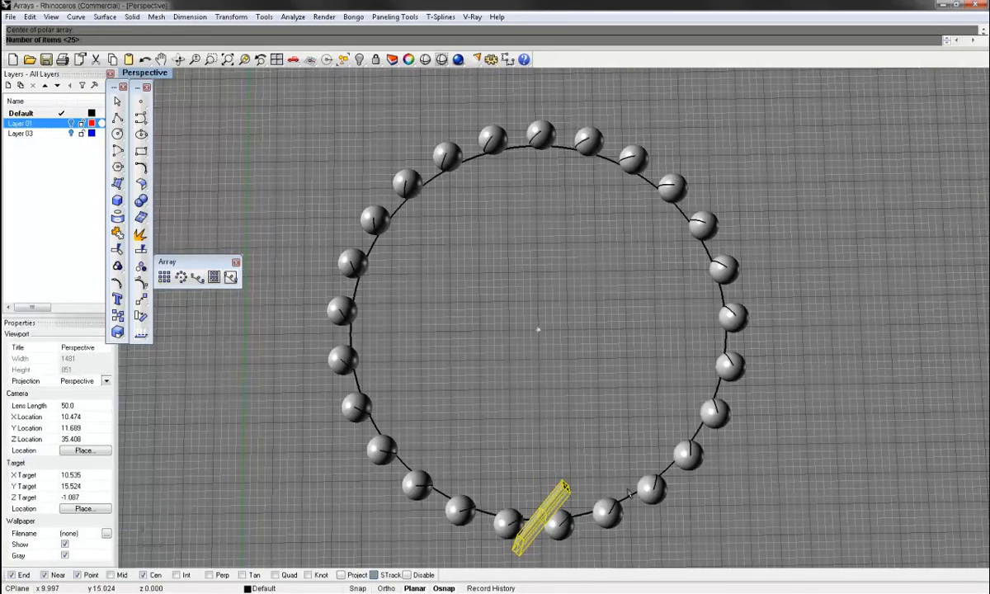
pyautogui.press('Return')
pyautogui.press('Return')
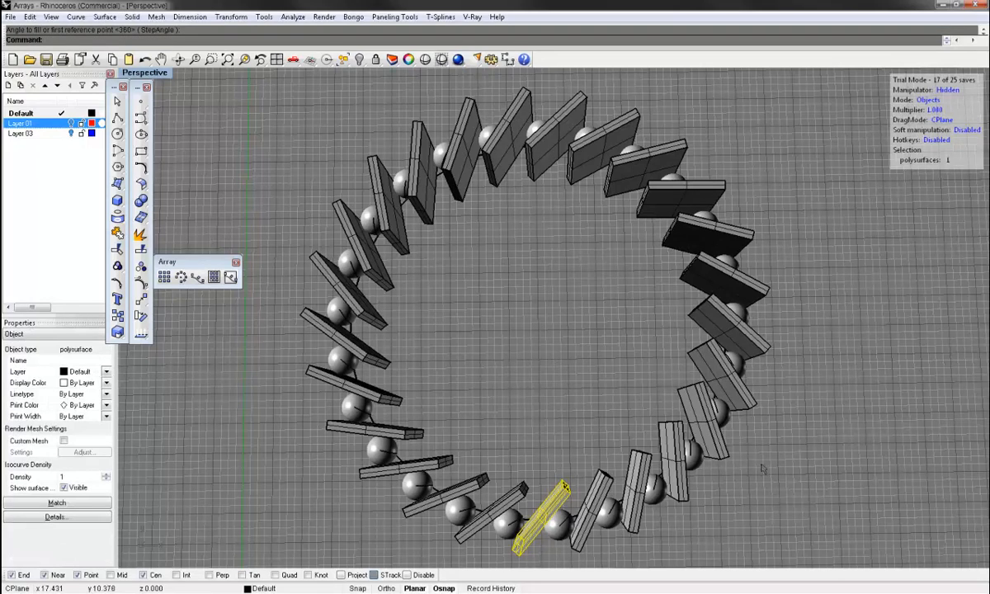
pyautogui.click(807, 464)
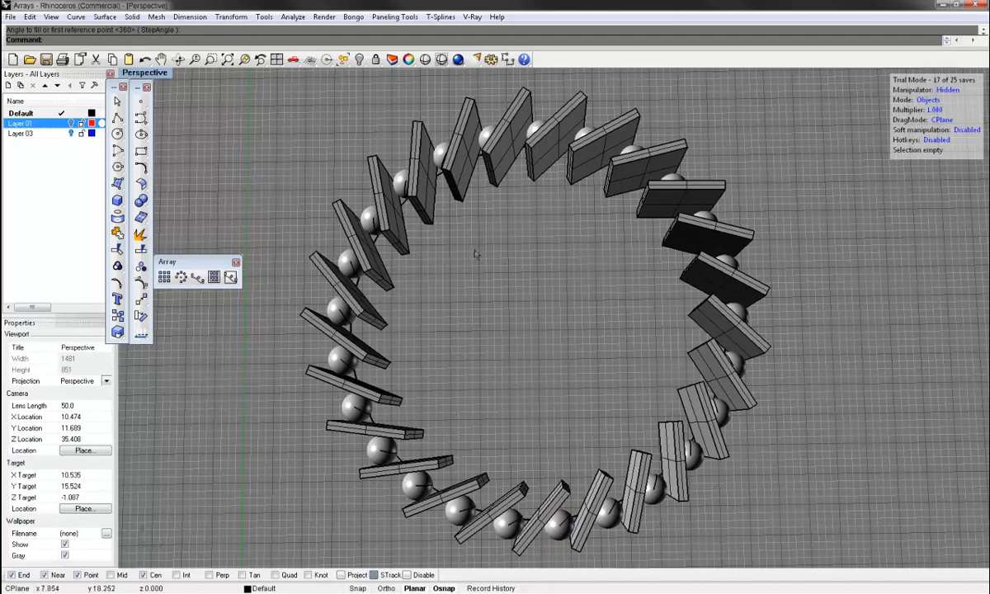
pyautogui.click(533, 505)
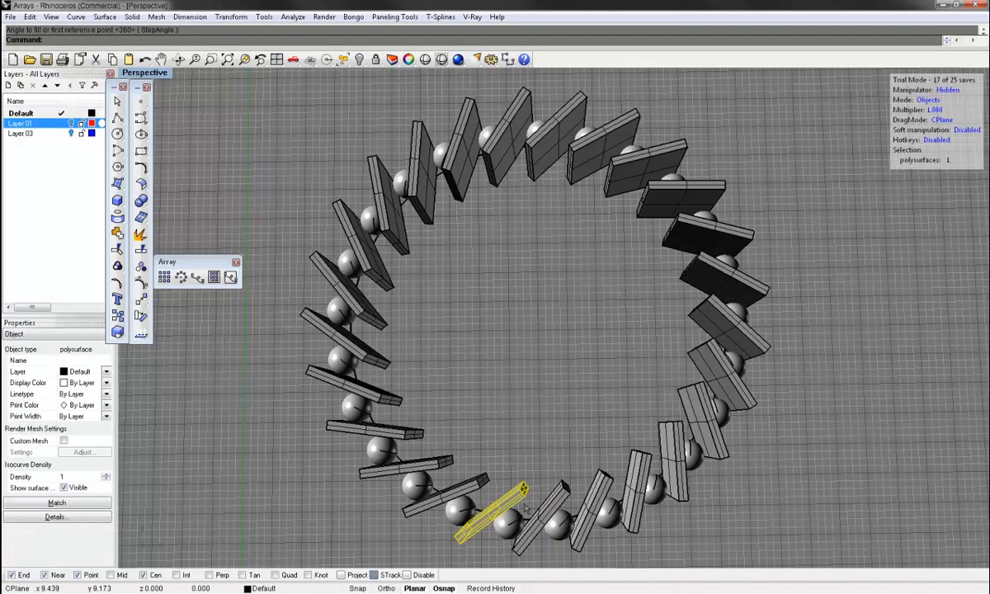
pyautogui.hotkey('ctrl', 'z')
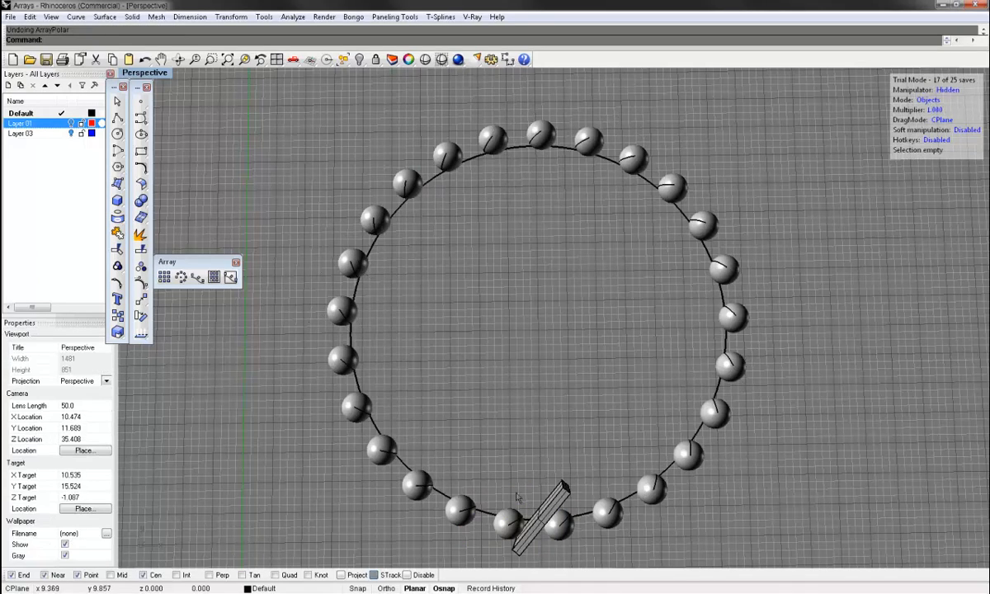
# Rotate the thin box until its long side points straight towards the circle's centre
pyautogui.click(565, 497)
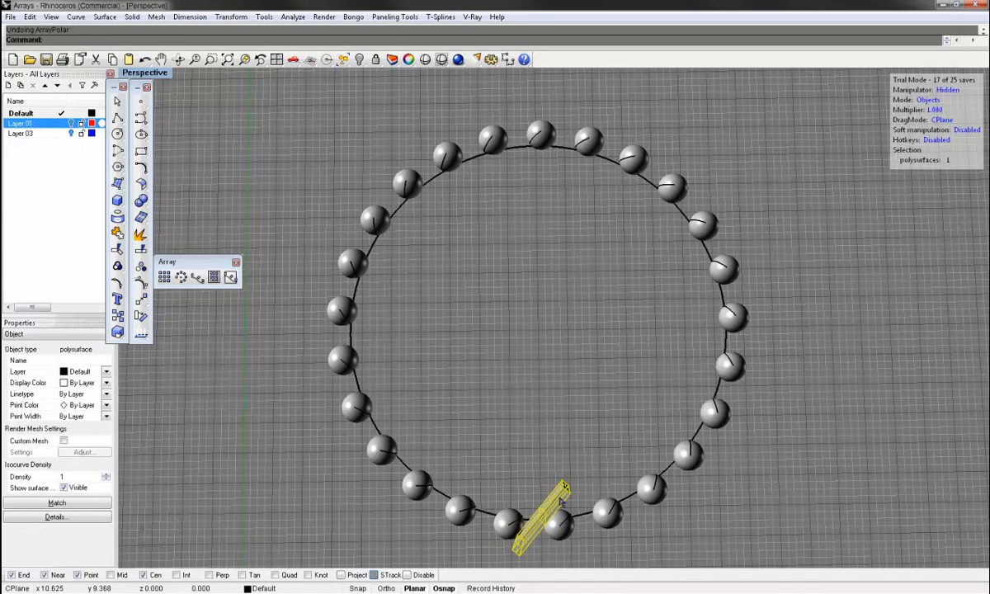
pyautogui.write('rotate')
pyautogui.press('Return')
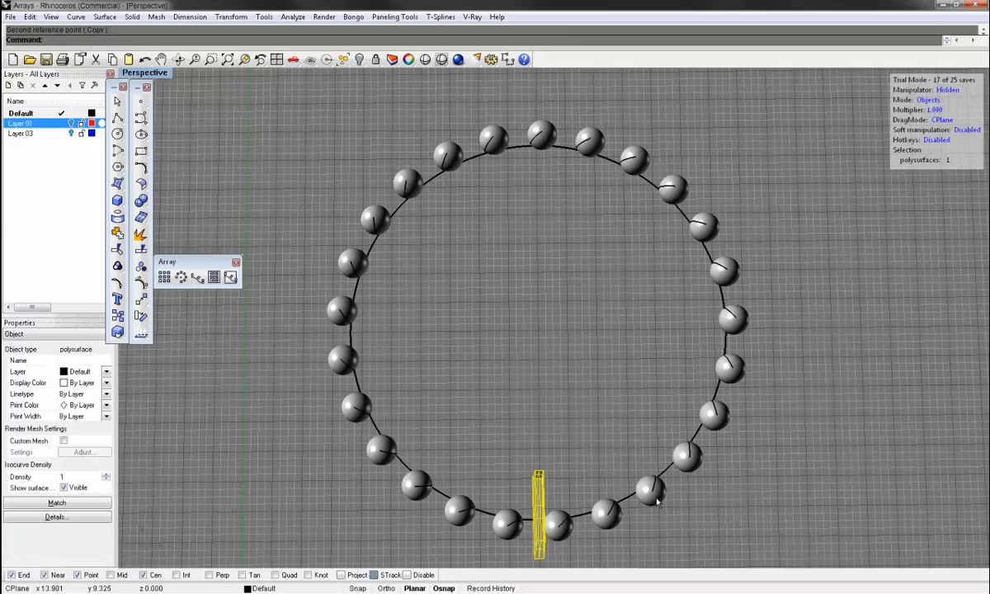